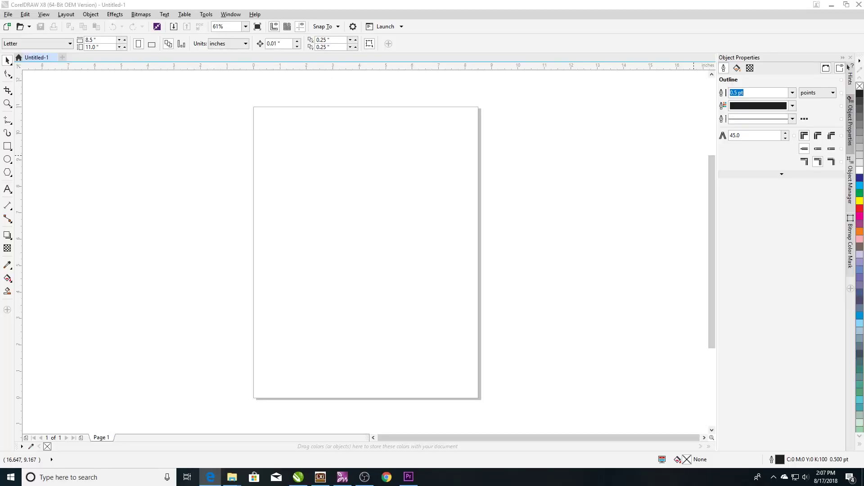
Paste the copied eagle image onto the page and inspect its pixelated edges around the head
right_click(328, 236)
left_click(364, 295)
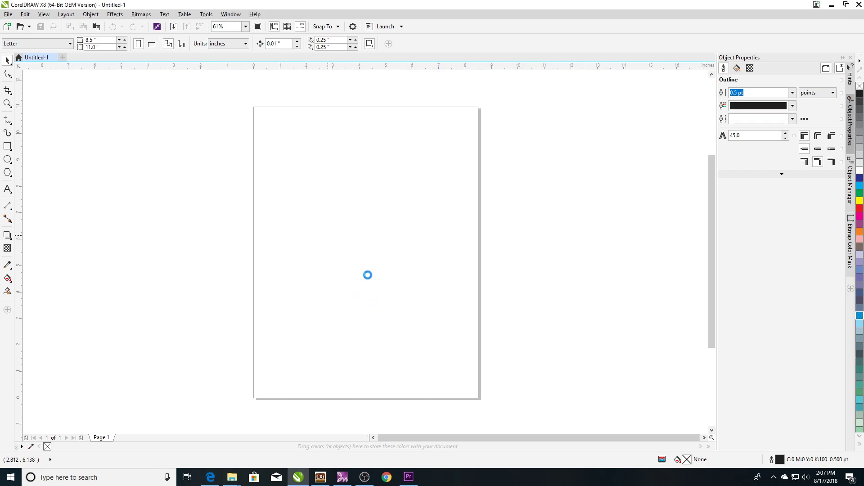
left_click(465, 268)
scroll(386, 266, "up", 1)
scroll(385, 269, "up", 8)
scroll(347, 245, "down", 4)
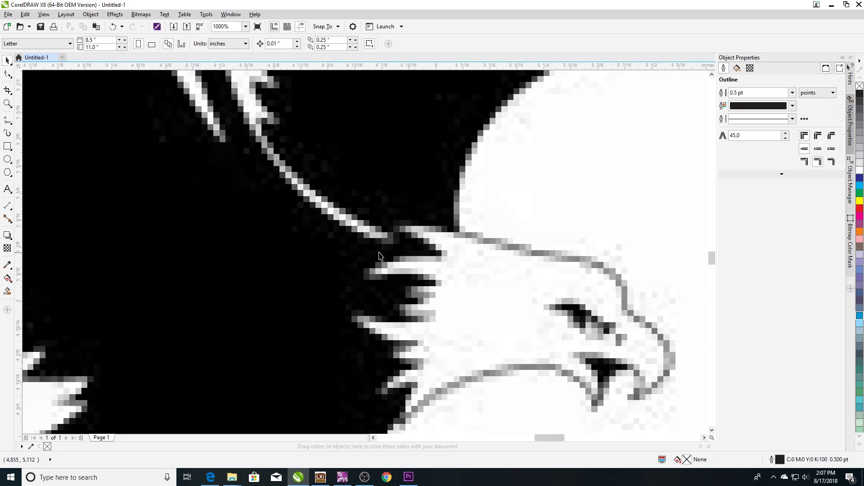
scroll(422, 256, "down", 3)
scroll(423, 256, "up", 4)
scroll(422, 256, "down", 5)
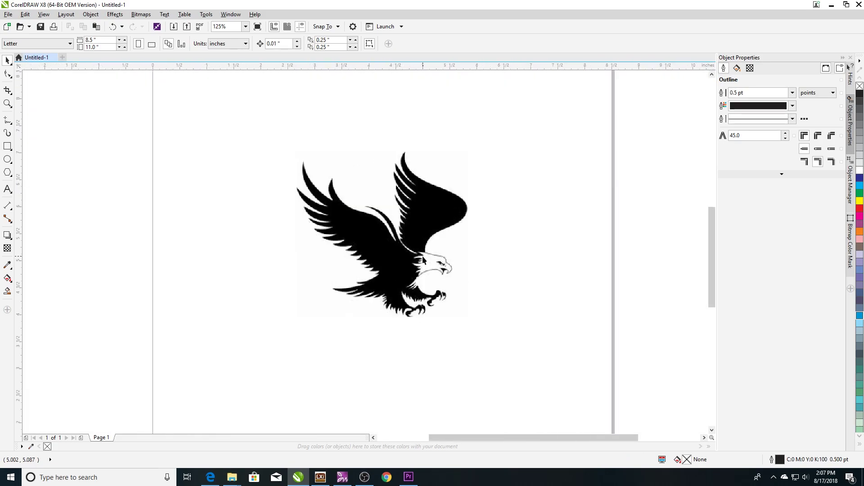
Switch to the browser for a different eagle image and delete the first eagle bitmap from the page
key("alt+Tab")
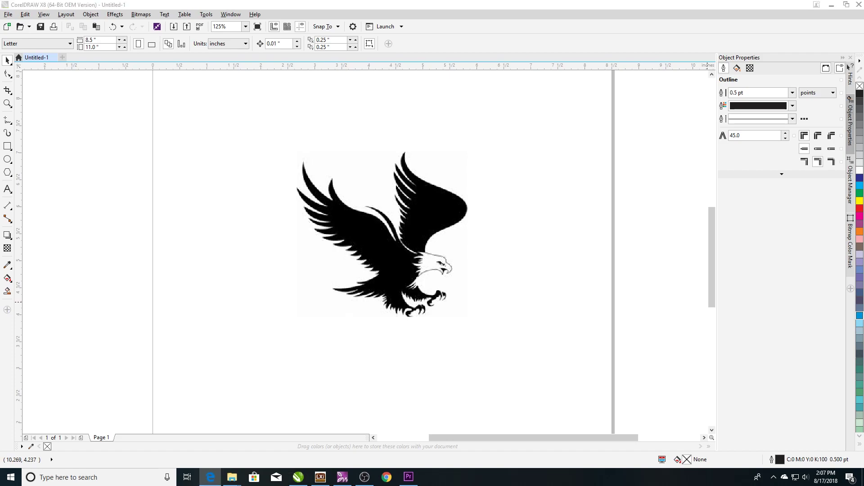
key("alt+Tab")
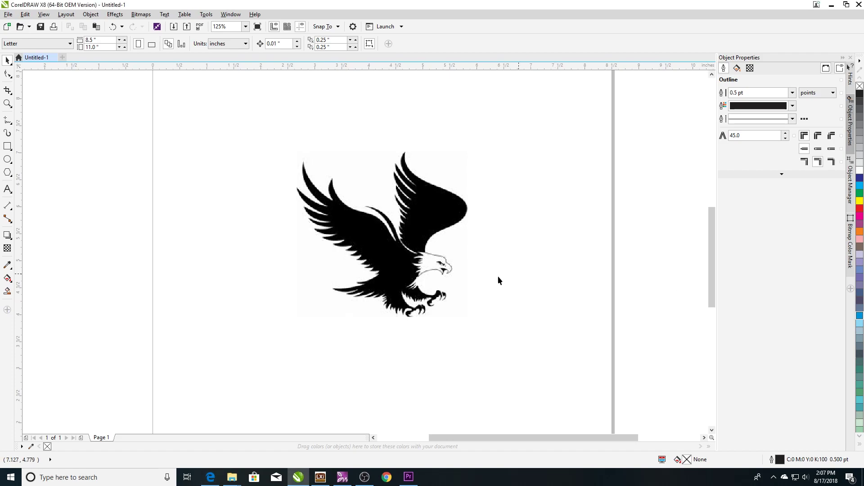
left_click(427, 281)
key("Delete")
Paste the copied solid eagle silhouette onto the page and inspect it up close
right_click(377, 255)
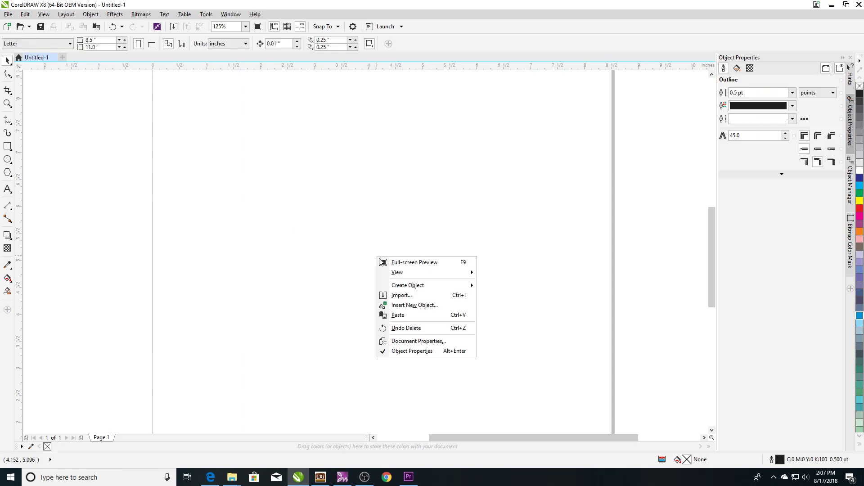
left_click(411, 316)
scroll(383, 231, "down", 2)
scroll(383, 230, "up", 2)
scroll(366, 210, "up", 3)
scroll(408, 279, "up", 3)
scroll(448, 245, "down", 9)
scroll(448, 245, "down", 2)
left_click(575, 228)
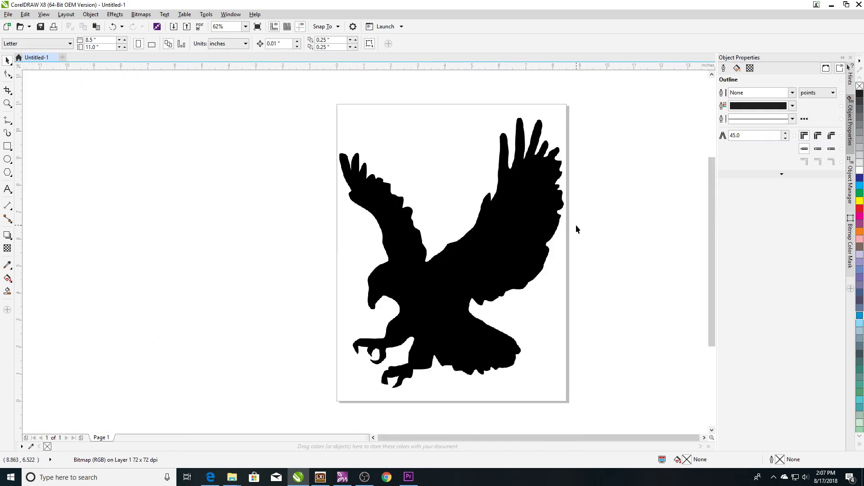
Outline-trace the eagle silhouette as Line art with the background removed, and delete the original bitmap
left_click(492, 251)
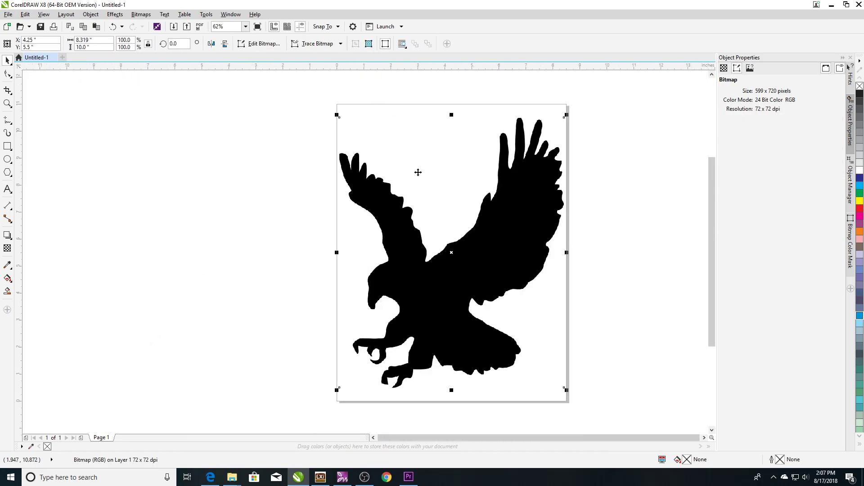
left_click(318, 43)
mouse_move(321, 76)
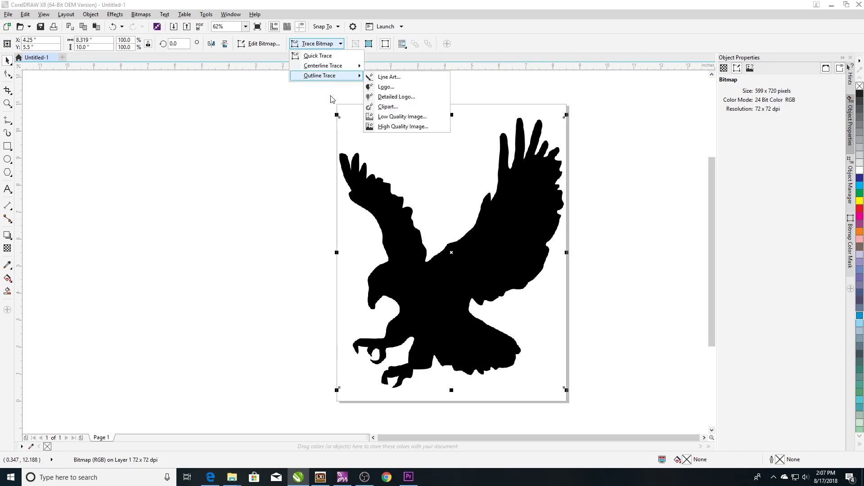
left_click(385, 87)
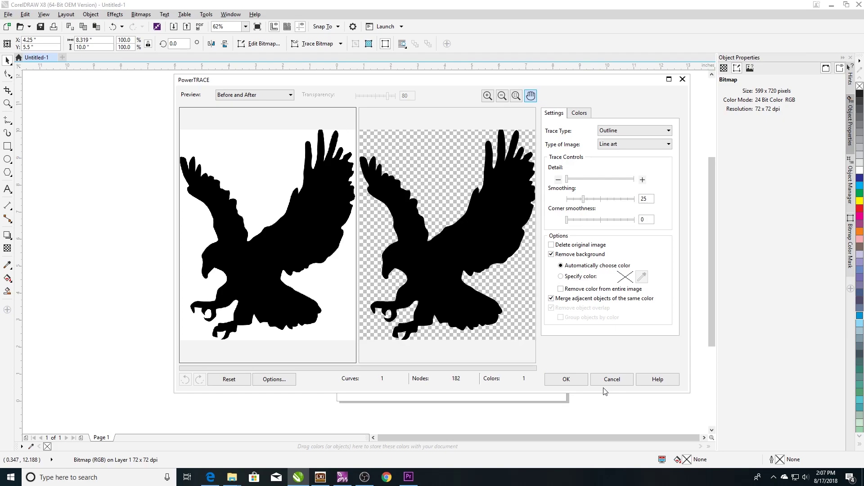
left_click(567, 379)
mouse_move(479, 198)
left_mouse_down()
mouse_move(357, 181)
mouse_move(248, 219)
left_mouse_up()
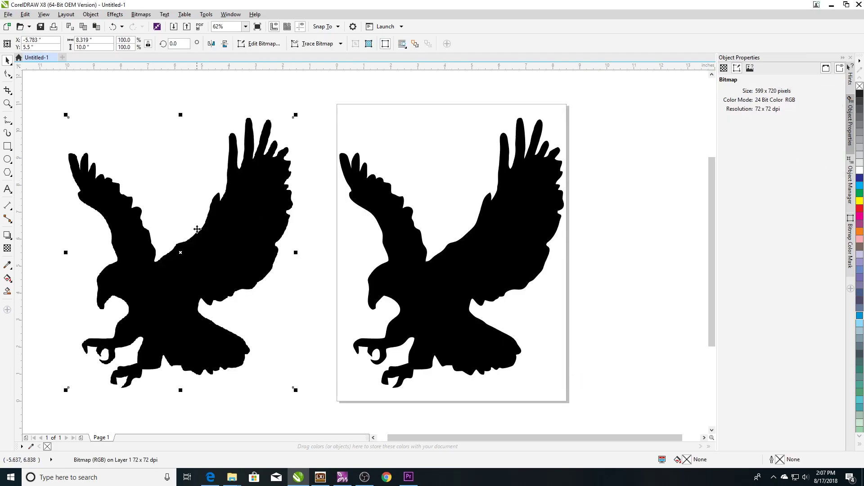
key("Delete")
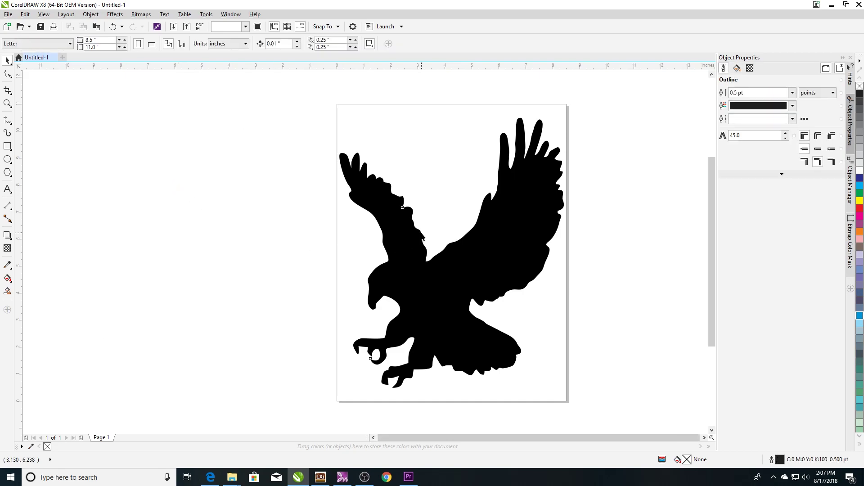
Examine the edges of the traced eagle curve at high magnification along the wing
left_click(422, 237)
scroll(407, 242, "up", 2)
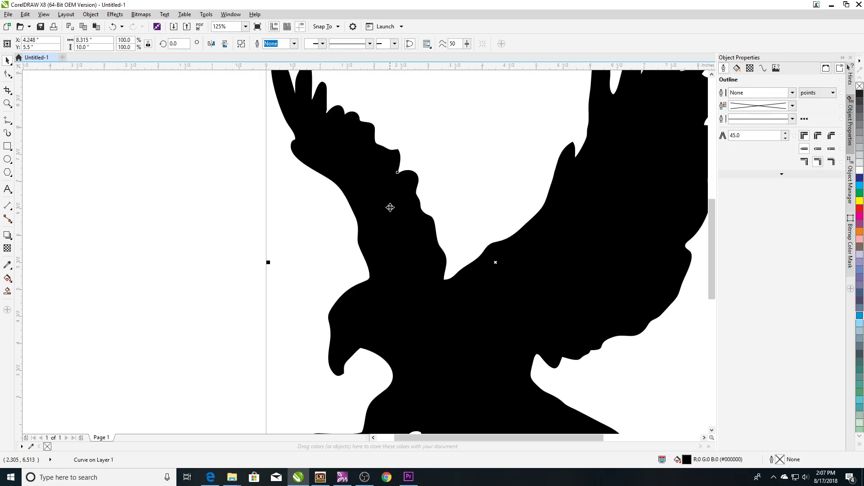
scroll(378, 196, "down", 1)
scroll(444, 201, "up", 6)
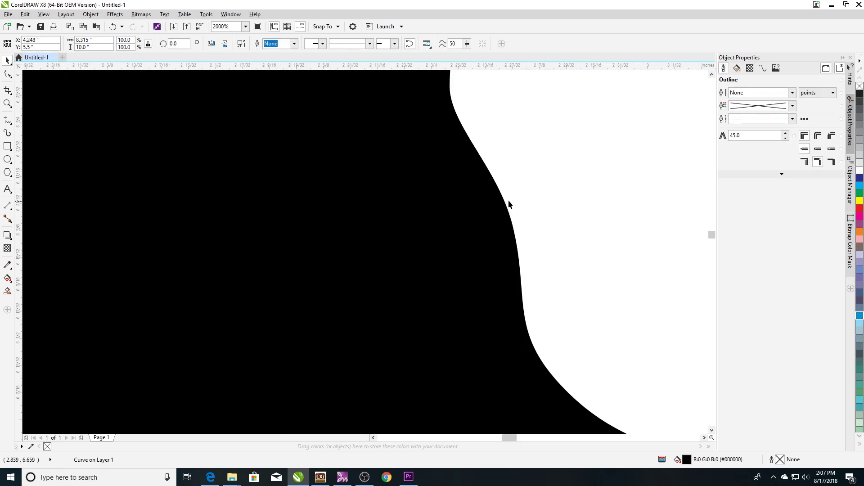
scroll(519, 231, "up", 6)
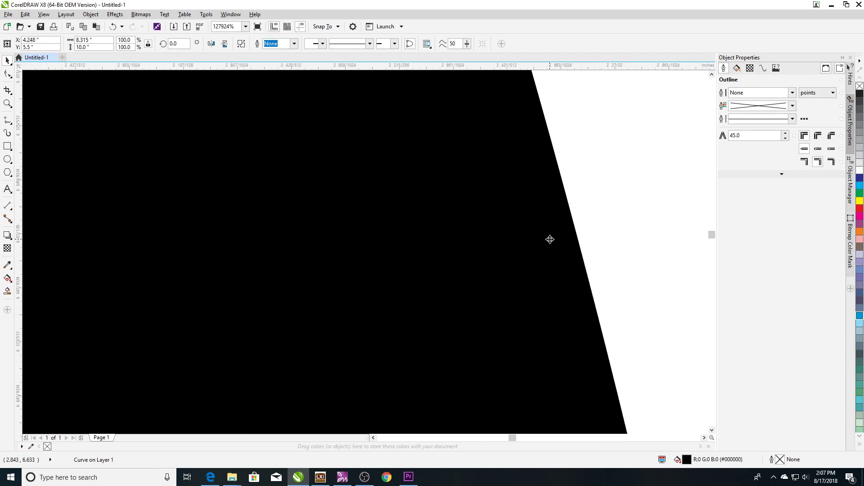
scroll(473, 260, "down", 14)
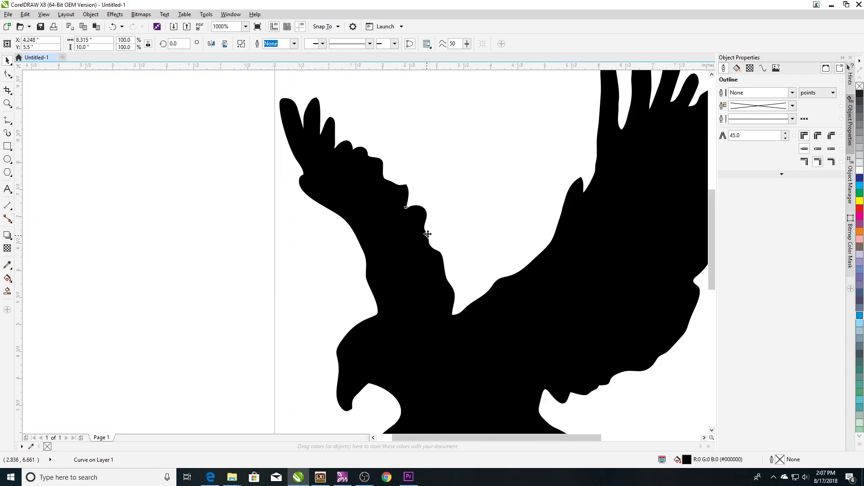
scroll(440, 249, "up", 2)
scroll(407, 241, "down", 1)
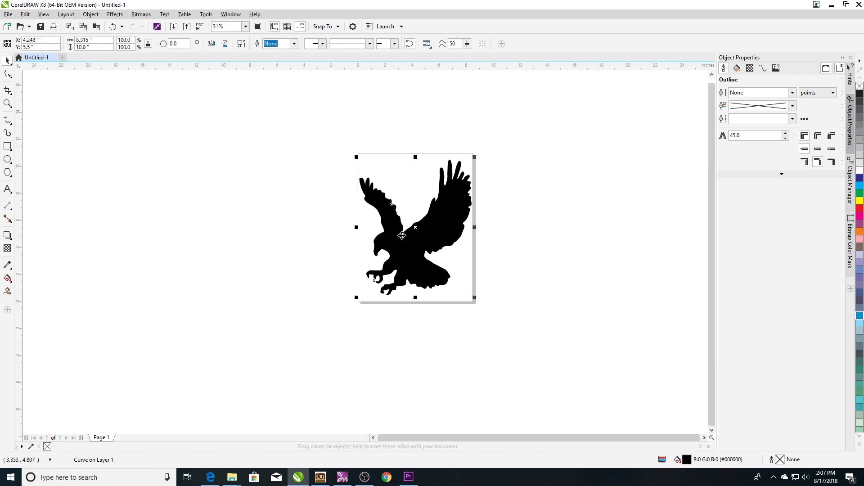
Scale the traced eagle down proportionally to about 1.78 by 2.14 inches
left_click_drag(356, 158, 421, 259)
key("Escape")
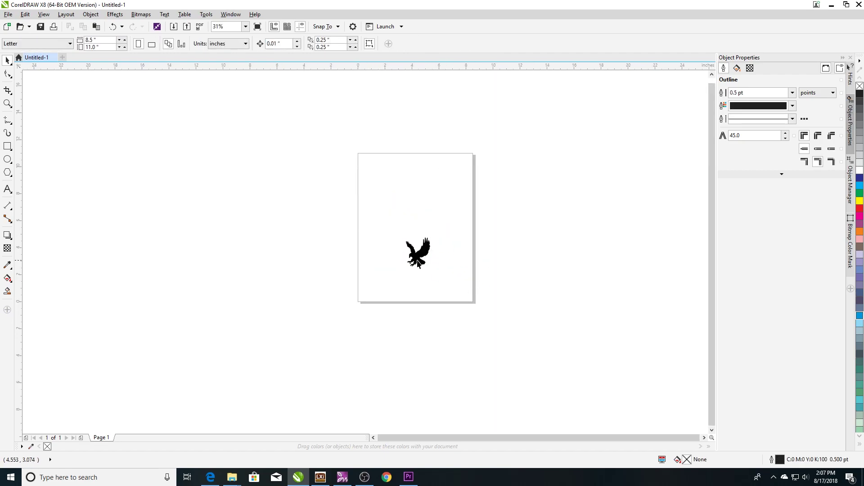
scroll(419, 266, "up", 3)
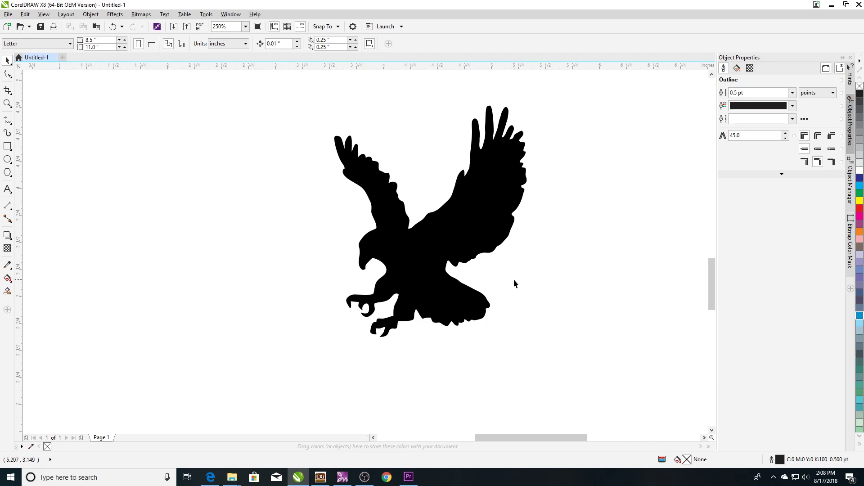
Center the traced eagle on the page
left_click(452, 278)
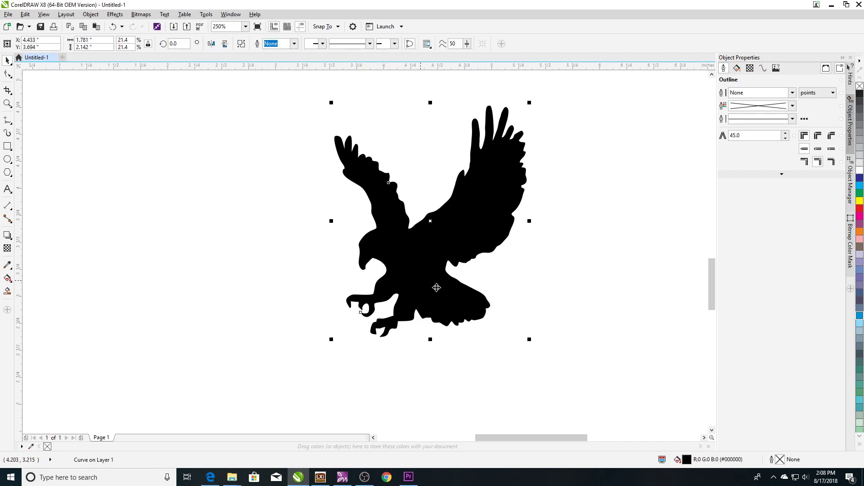
scroll(446, 277, "down", 1)
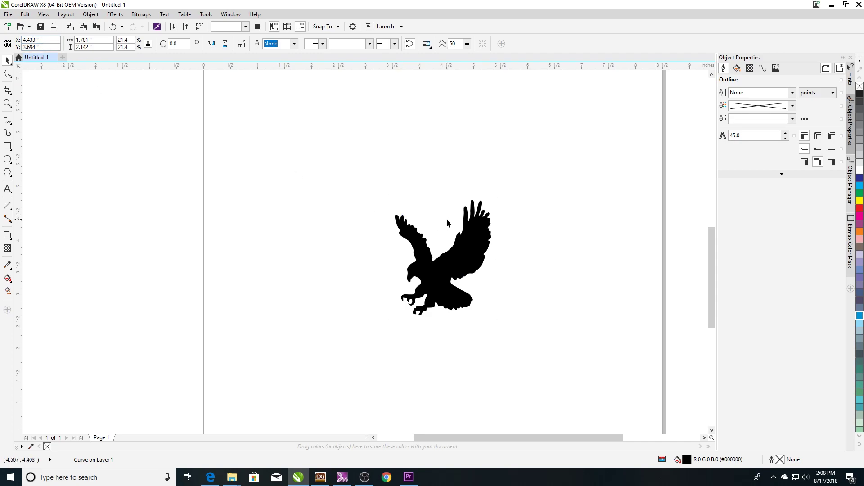
key("p")
left_click(456, 269)
scroll(460, 270, "down", 3)
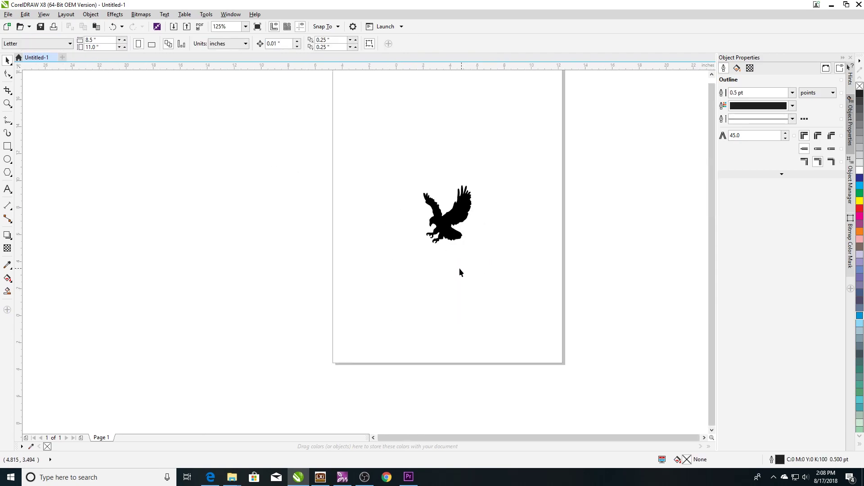
scroll(463, 259, "up", 2)
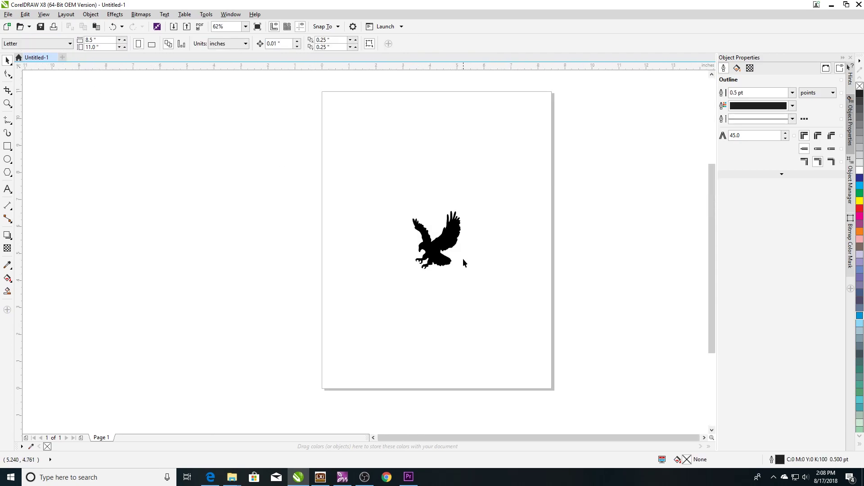
Check the width and height of the traced eagle
left_click(440, 254)
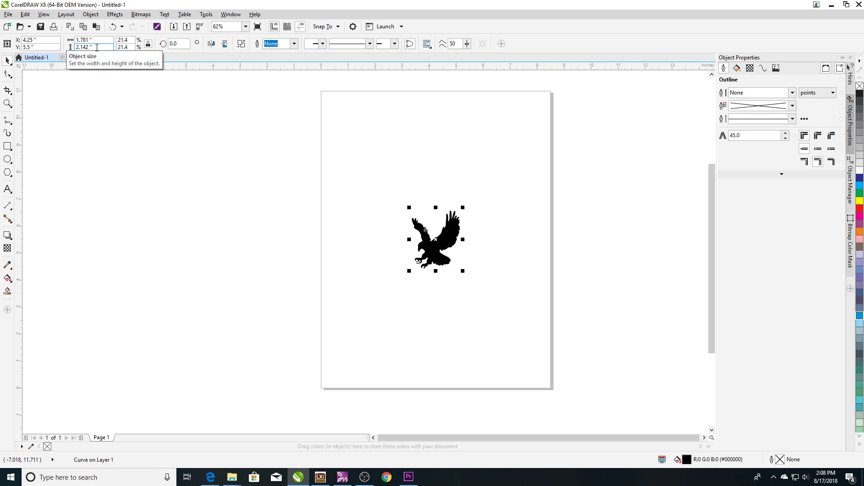
left_click_drag(92, 47, 75, 47)
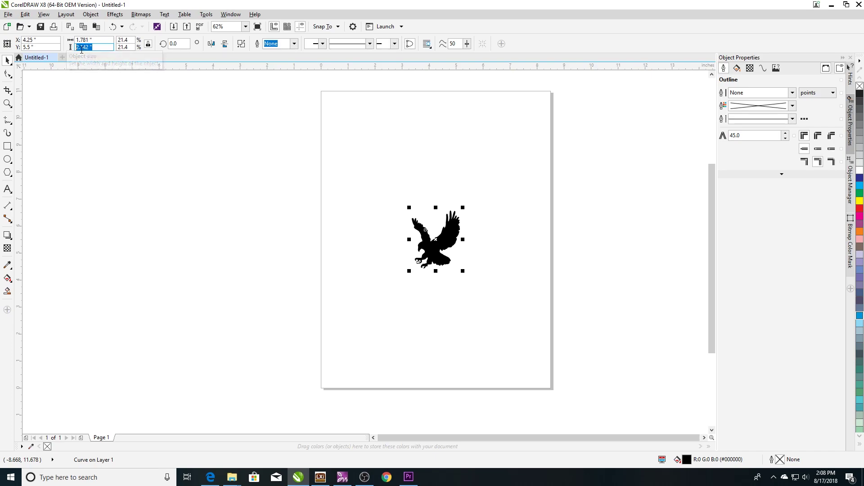
left_click(426, 285)
Copy the traced eagle and paste it into the empty design in DRAWings PRO
left_click(431, 242)
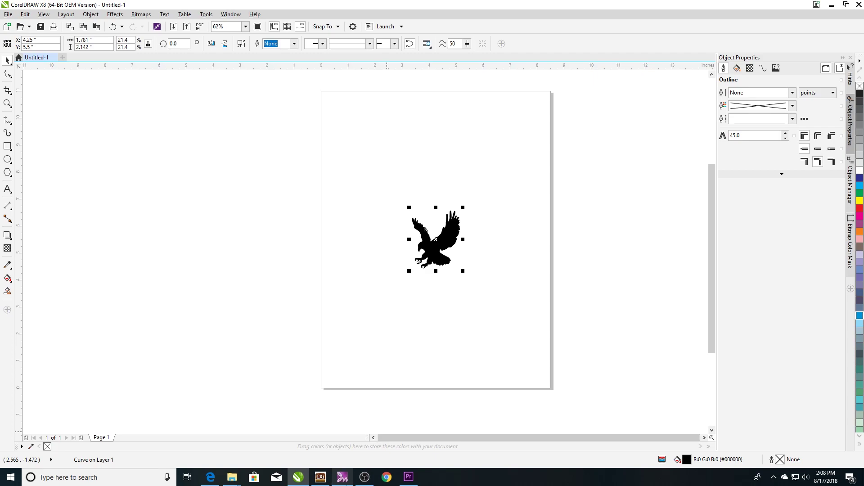
left_click(345, 481)
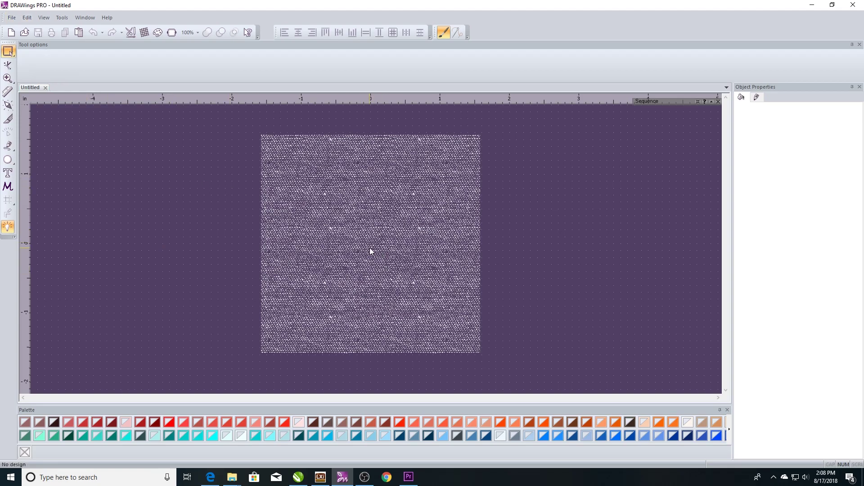
key("ctrl+v")
left_click(555, 266)
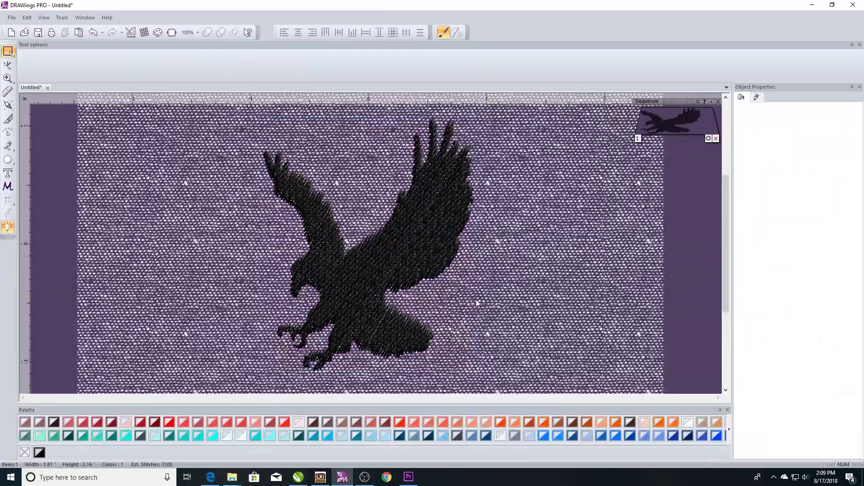
Examine the stitching of the embroidered eagle from close up and at a distance
scroll(435, 291, "down", 2)
scroll(391, 275, "up", 2)
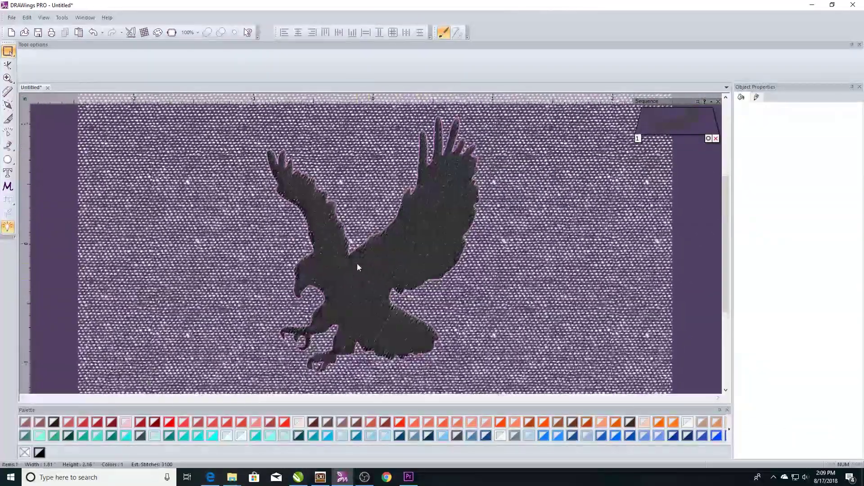
scroll(357, 264, "down", 2)
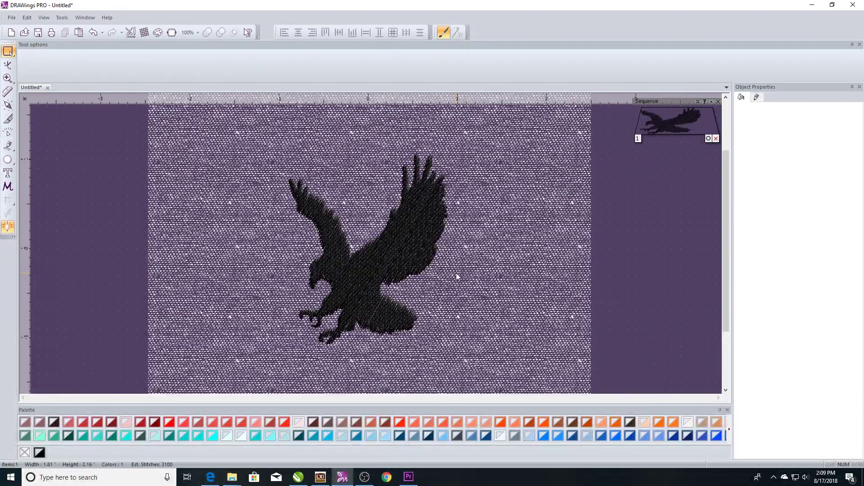
scroll(430, 281, "down", 1)
scroll(392, 279, "up", 4)
scroll(511, 310, "down", 2)
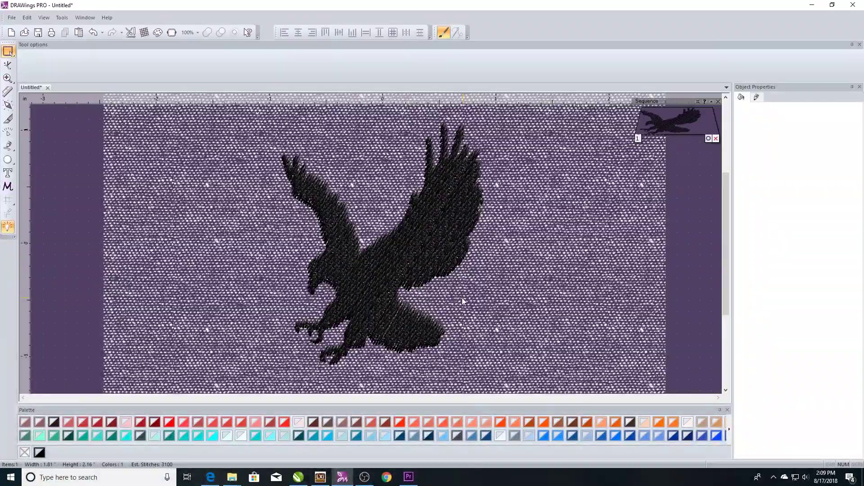
scroll(433, 288, "up", 2)
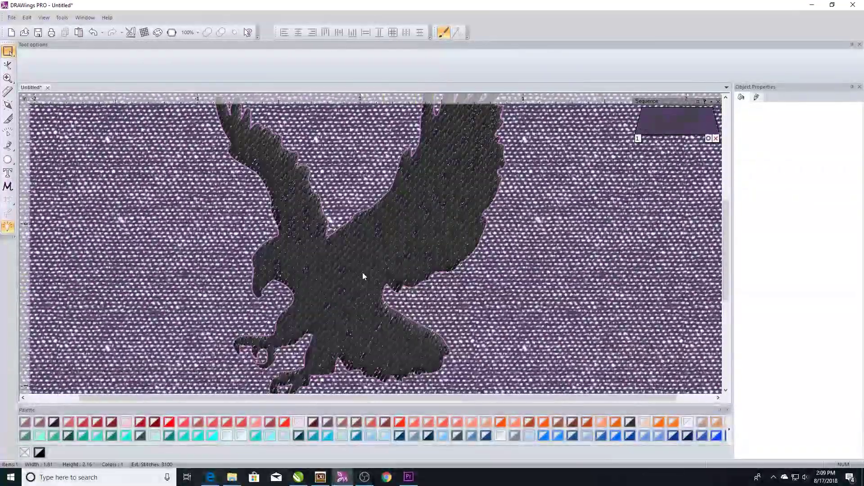
scroll(402, 279, "down", 2)
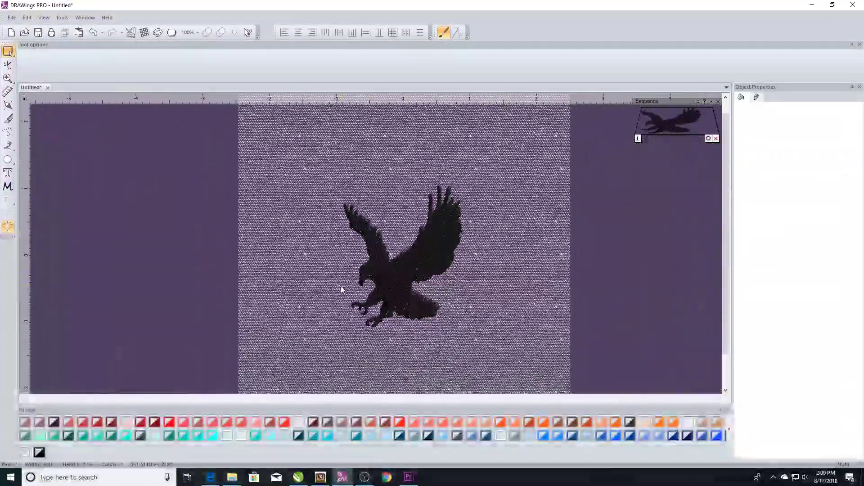
scroll(387, 277, "down", 1)
Review the size and stitch fill settings of the embroidered eagle
left_click(384, 276)
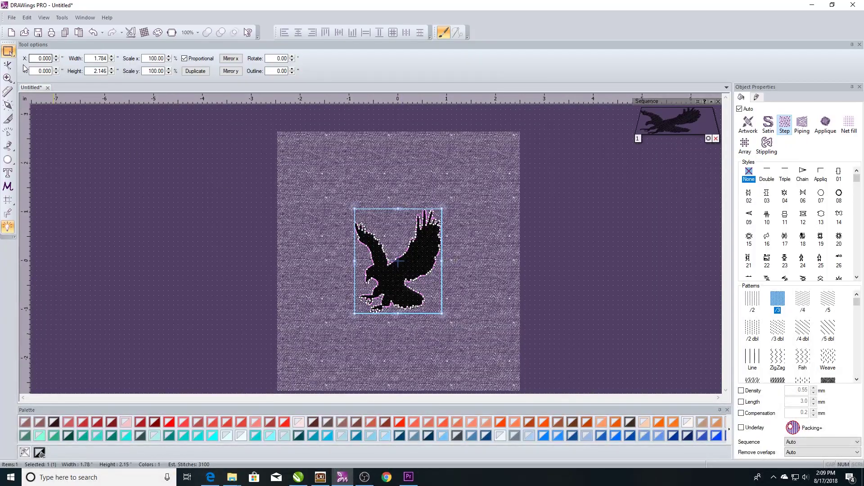
scroll(401, 274, "up", 3)
left_click(500, 280)
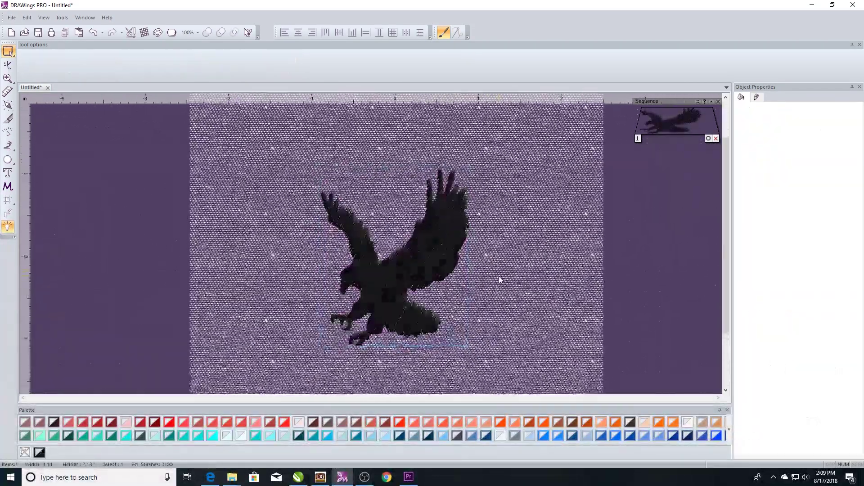
Override the stitch density of the eagle's step fill with 0.35 mm
scroll(427, 292, "up", 3)
left_click(478, 302)
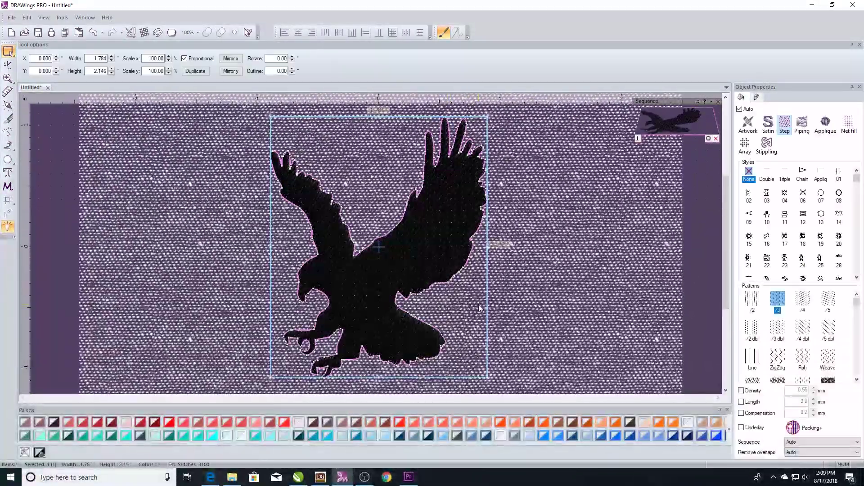
left_click(558, 304)
scroll(428, 296, "up", 2)
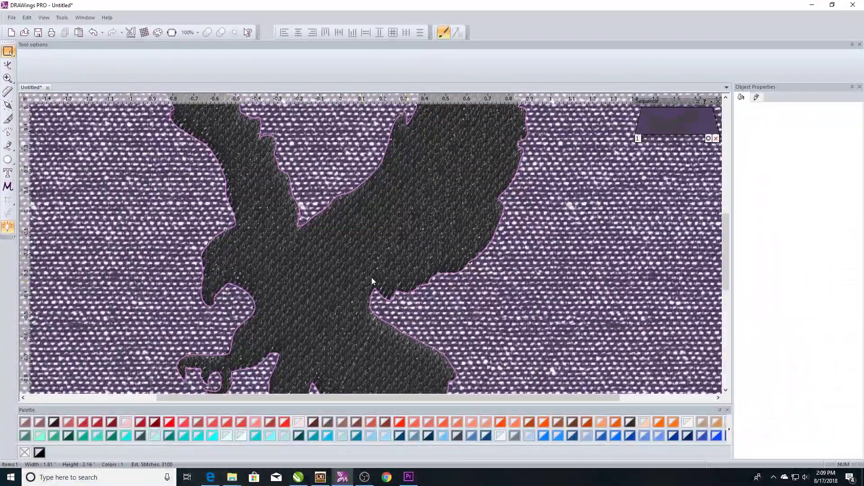
scroll(380, 270, "down", 1)
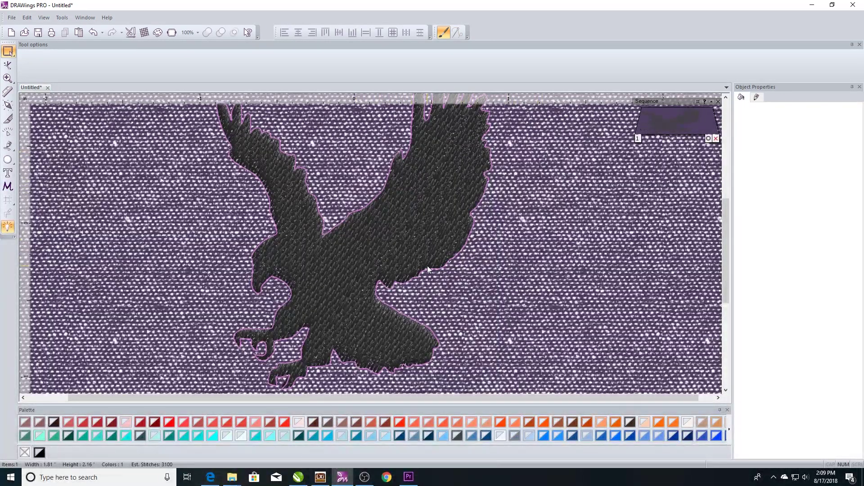
left_click(428, 267)
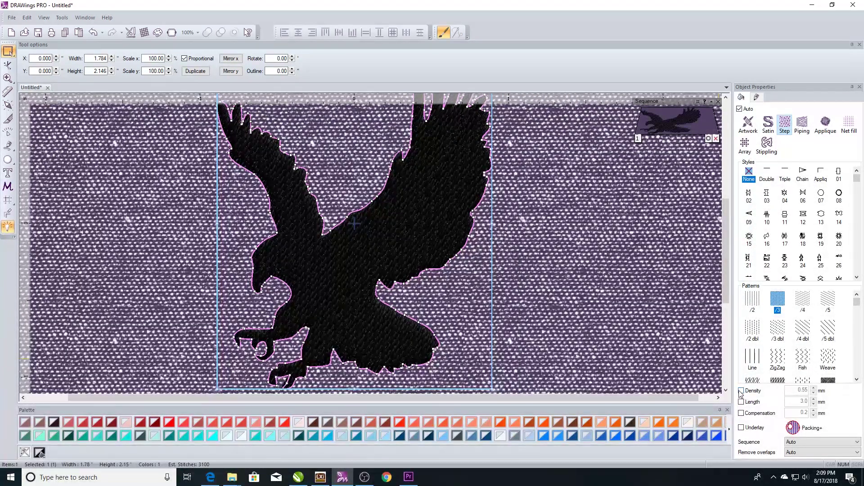
left_click(742, 391)
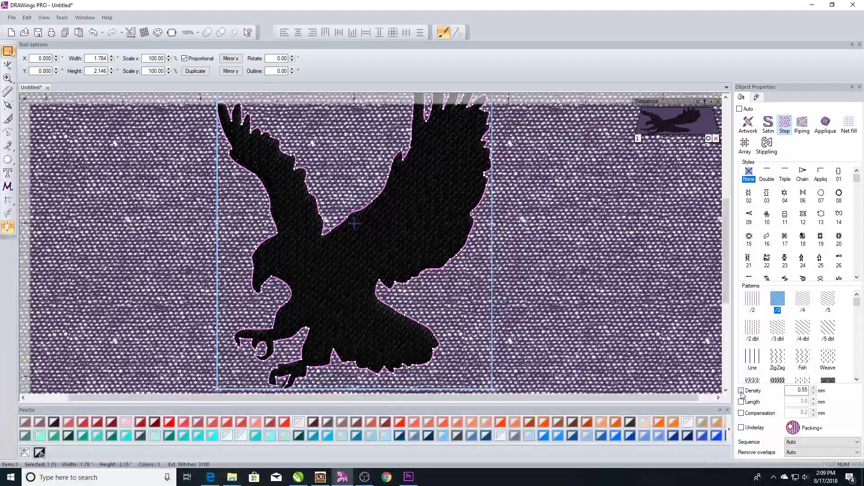
double_click(803, 390)
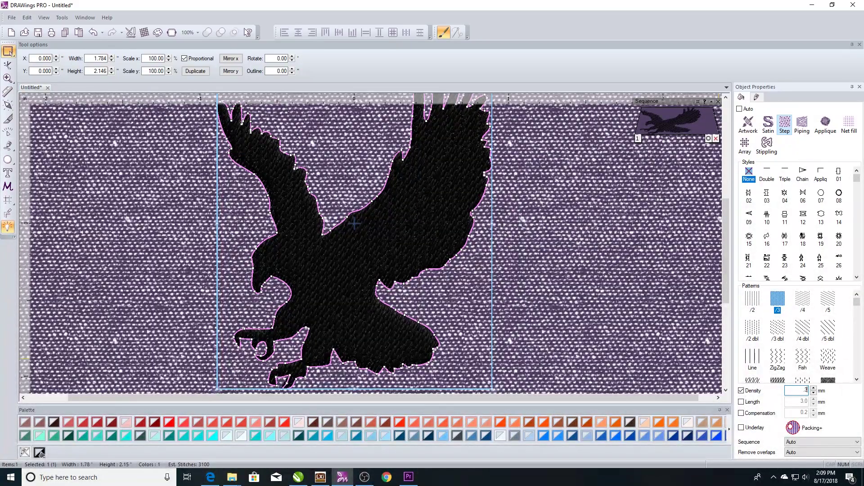
type("5")
key("Return")
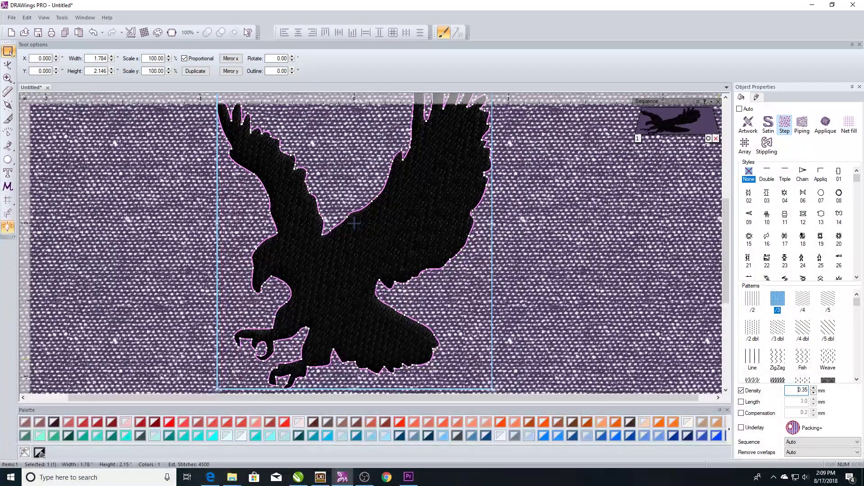
scroll(427, 251, "up", 4)
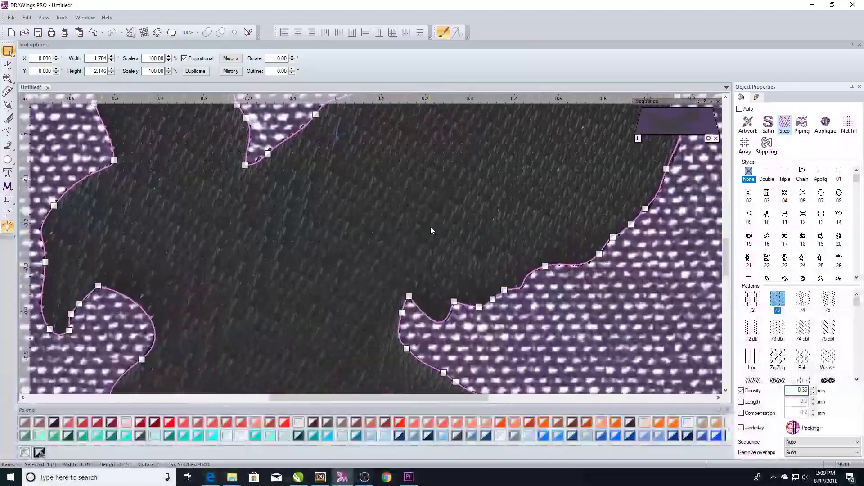
scroll(416, 257, "down", 4)
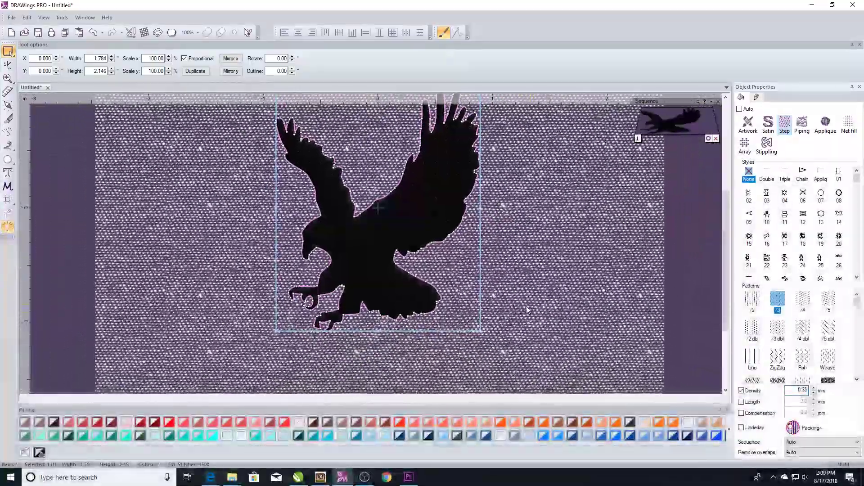
Change the eagle's stitch direction to nearly horizontal with a slightly downward-sloping angle line across the large wing
scroll(432, 220, "up", 1)
left_click(8, 105)
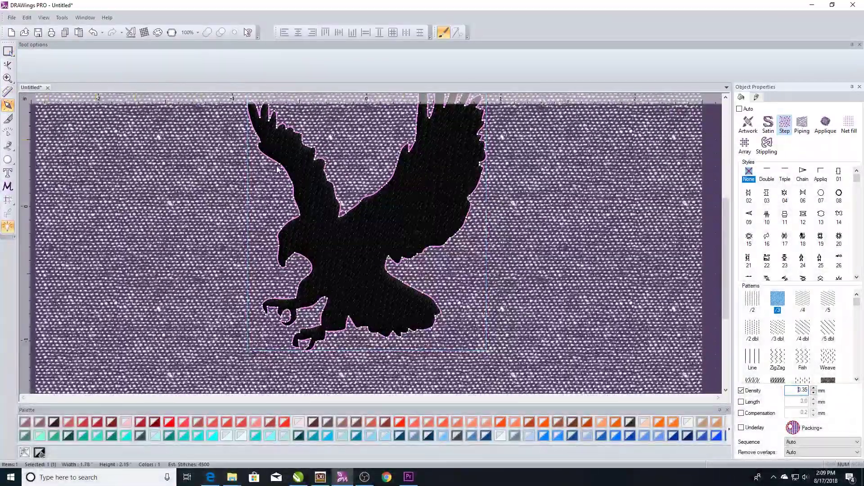
scroll(379, 193, "up", 2)
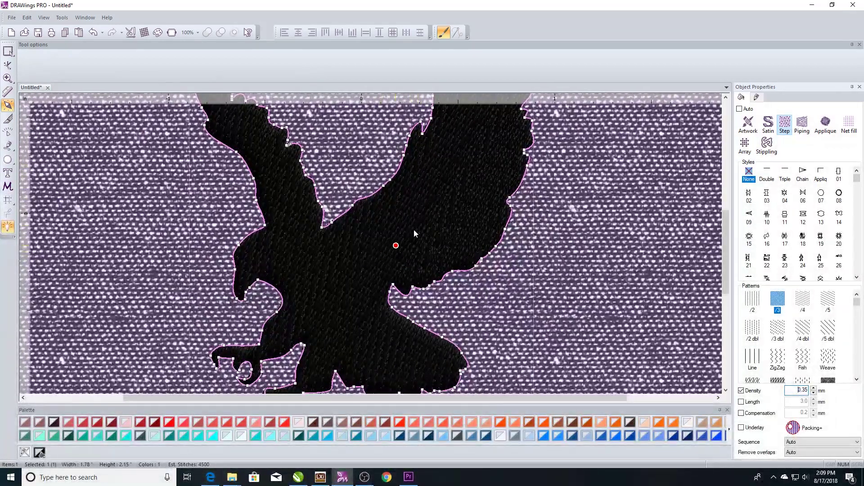
left_click_drag(378, 193, 509, 204)
left_click(495, 298)
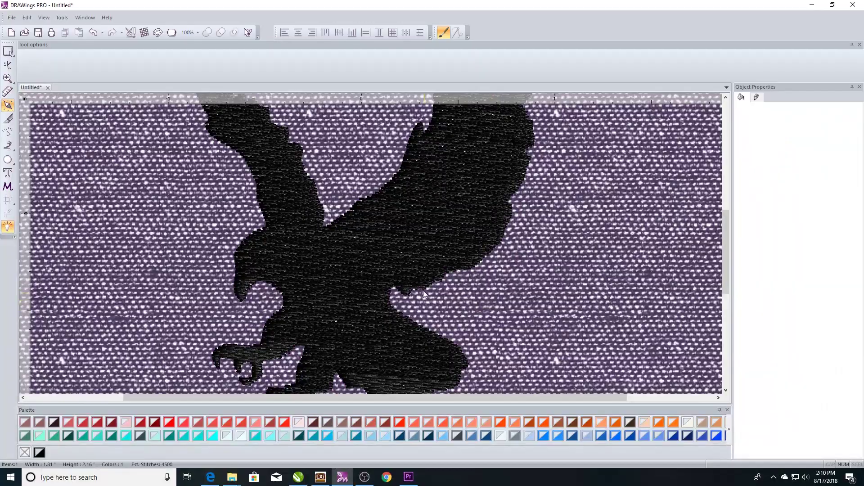
scroll(417, 236, "down", 3)
left_click(409, 247)
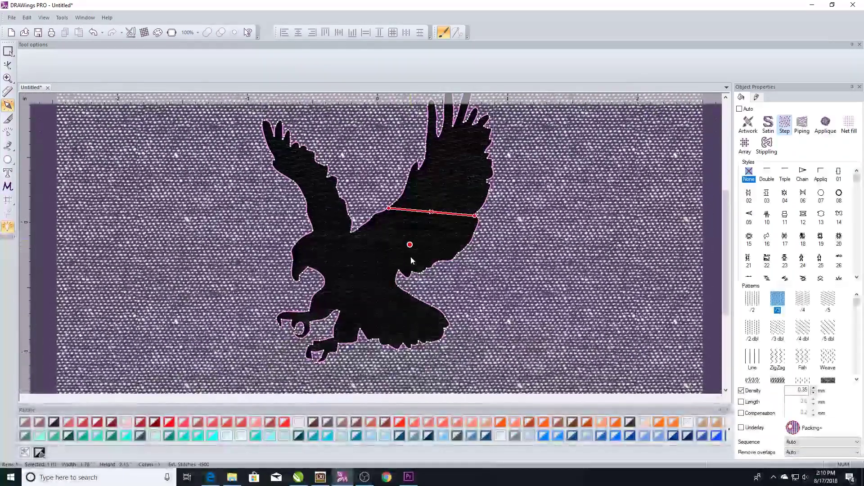
Enable underlay on the eagle with the Netting+ type and inspect the stitching
left_click(8, 52)
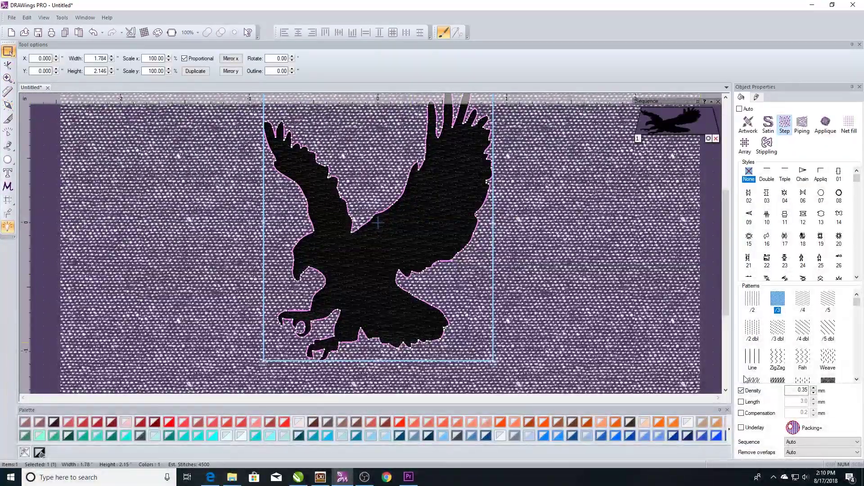
left_click(741, 428)
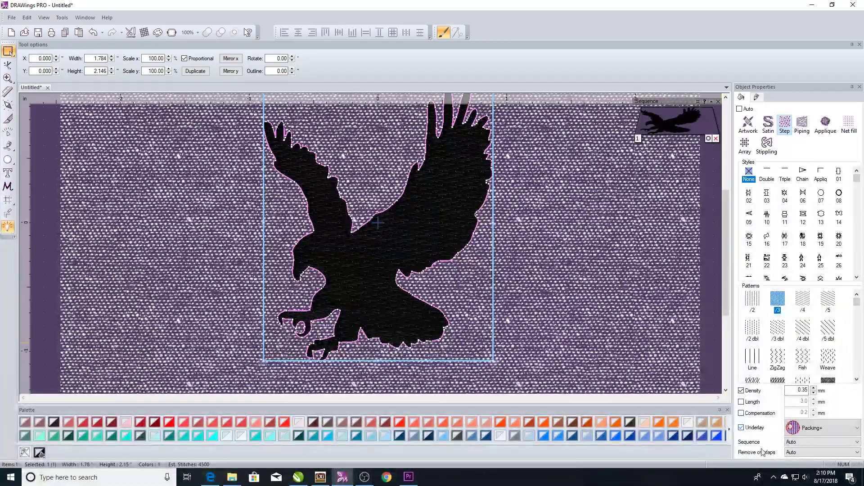
left_click(801, 430)
left_click(812, 411)
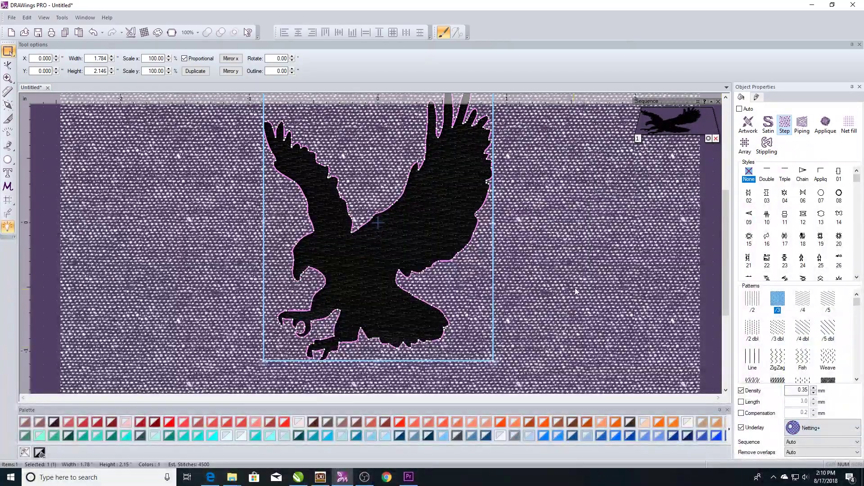
left_click(575, 288)
scroll(377, 285, "up", 5)
scroll(421, 252, "down", 7)
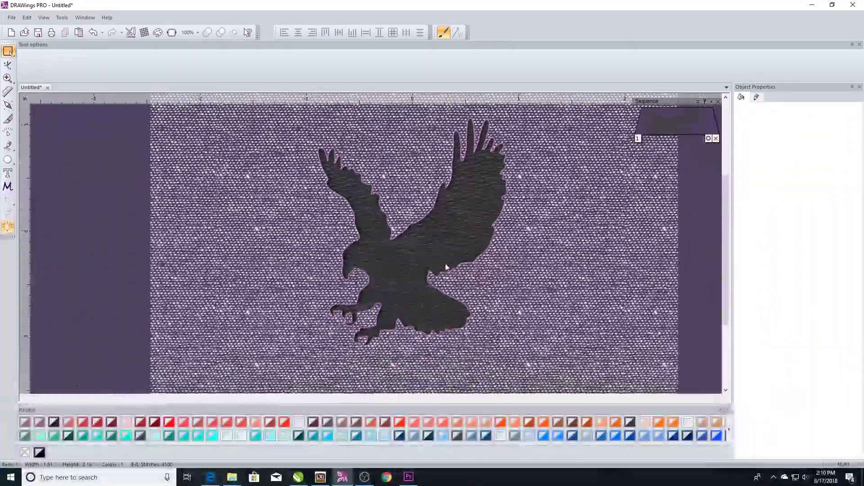
scroll(425, 267, "up", 2)
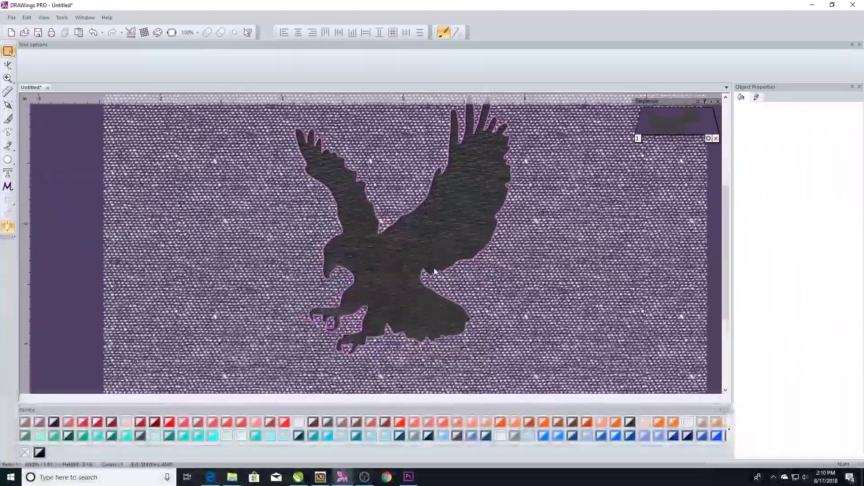
scroll(387, 306, "down", 2)
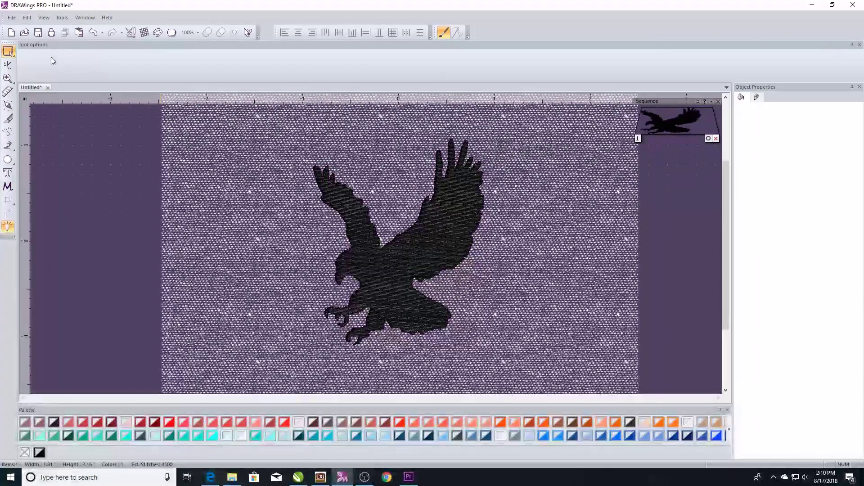
Start saving the eagle design as a DRAWings file and browse for a destination folder
left_click(38, 33)
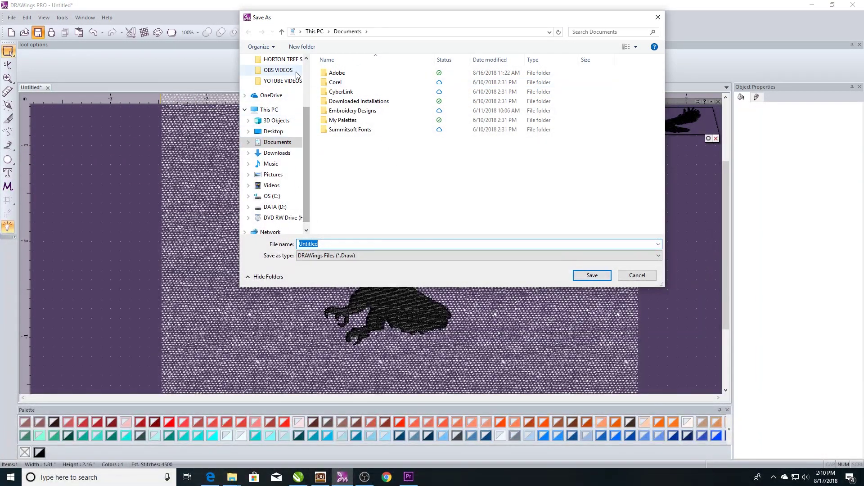
scroll(300, 135, "up", 3)
scroll(292, 180, "down", 2)
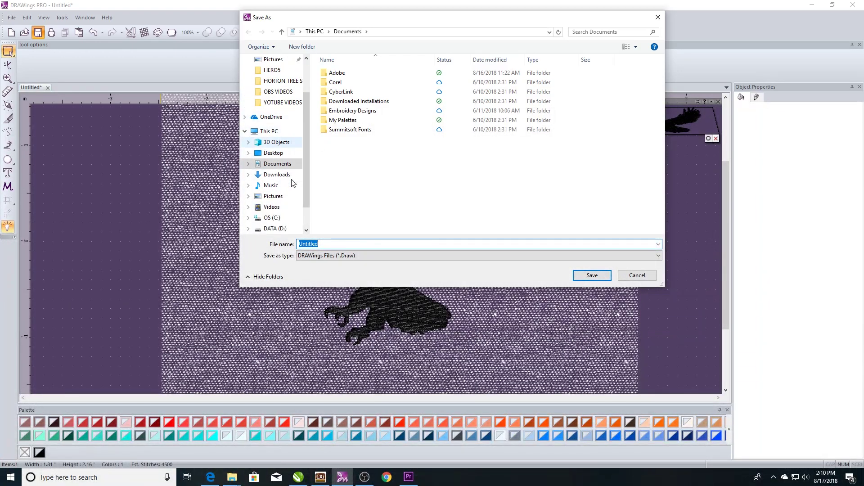
scroll(292, 182, "down", 1)
left_click_drag(352, 20, 863, 57)
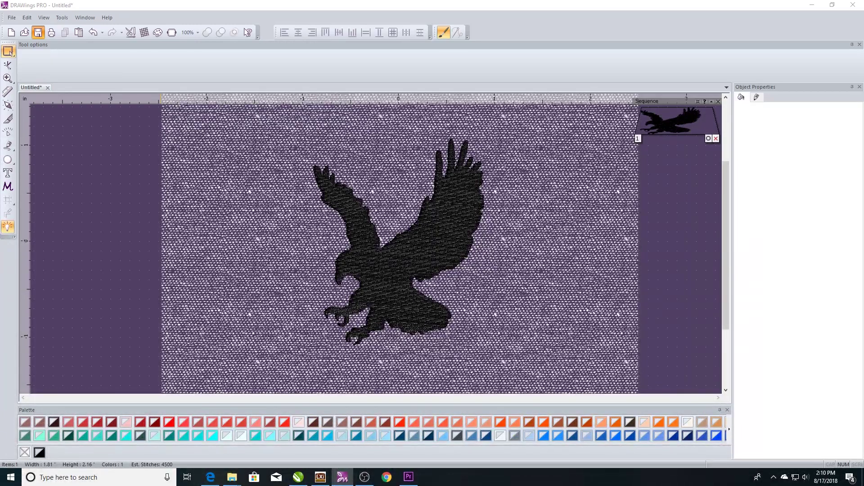